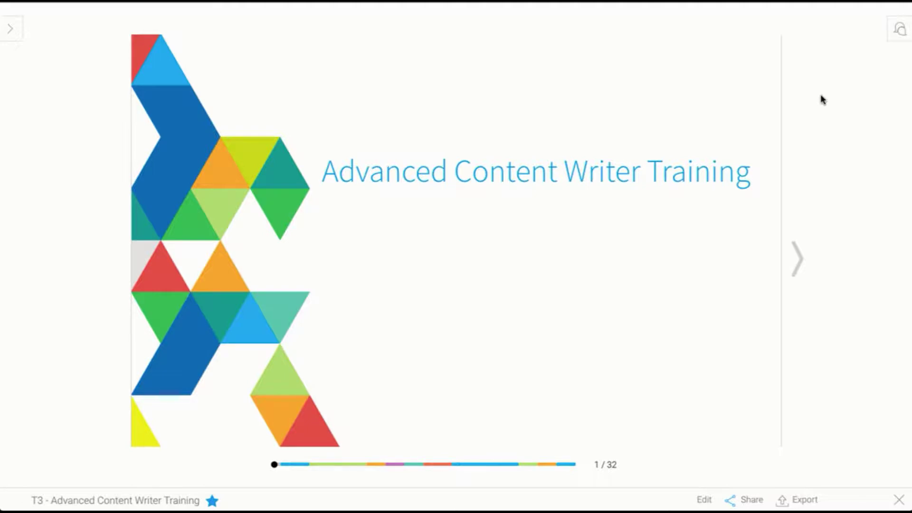
Advance the Advanced Content Writer Training presentation past its title slide
{"action": "left_click", "coordinate": [795, 260]}
Page through the Introduction and Table of Contents slides to the Charts section, slide 5
{"action": "left_click", "coordinate": [796, 258]}
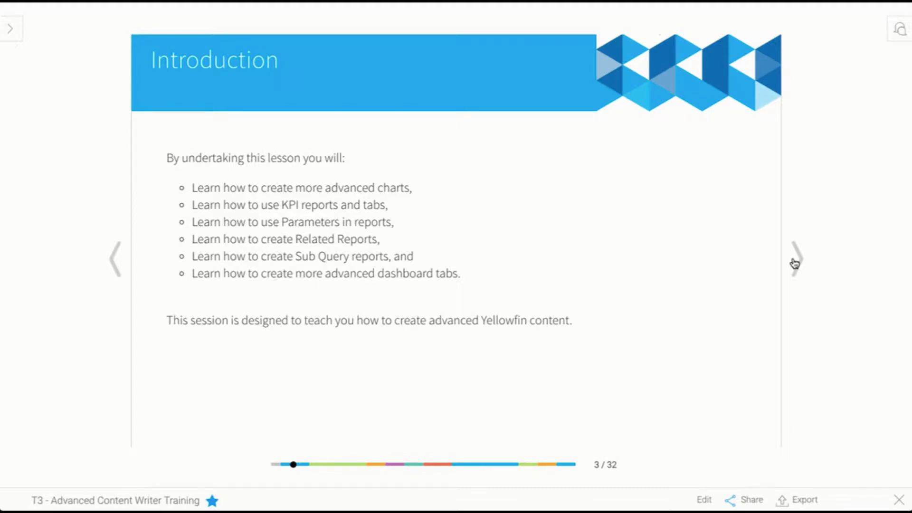
{"action": "left_click", "coordinate": [800, 261]}
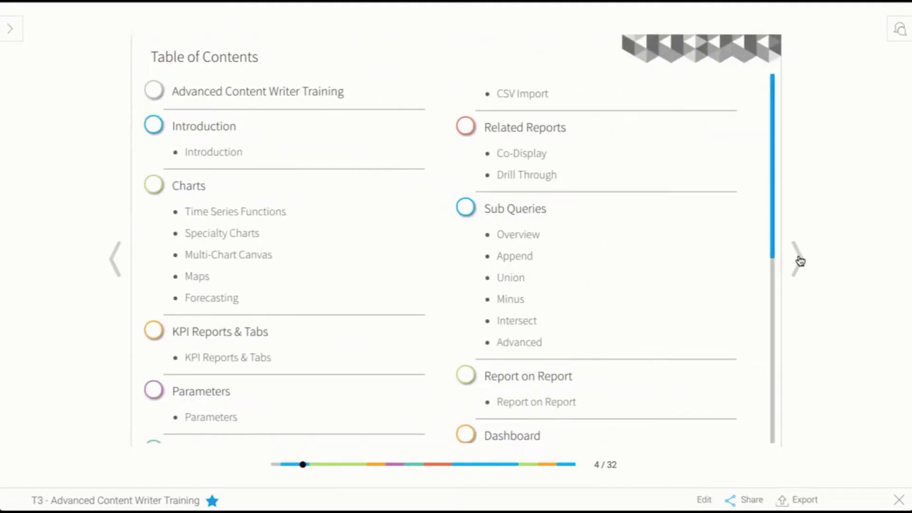
{"action": "left_click", "coordinate": [800, 261]}
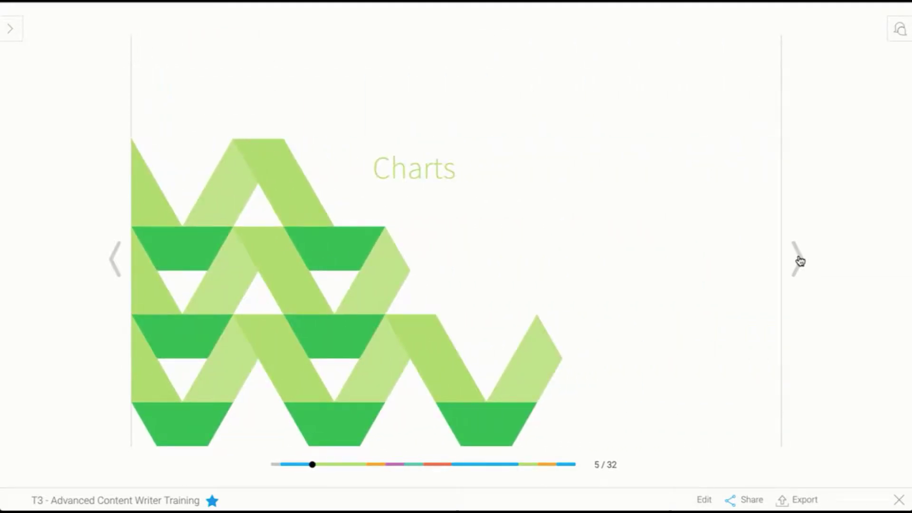
Go to slide 6, Time Series Functions
{"action": "left_click", "coordinate": [800, 261]}
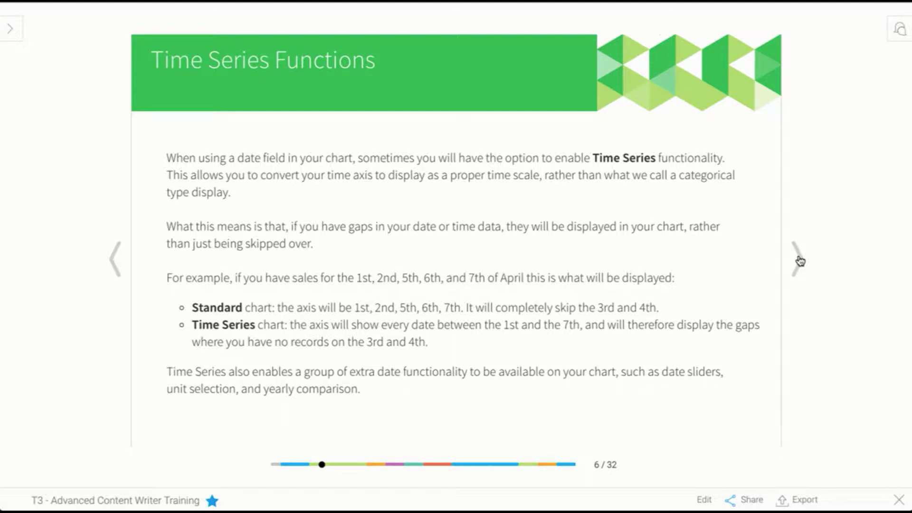
Go to slide 7, Specialty Charts, listing funnel, radar and waterfall charts
{"action": "left_click", "coordinate": [801, 261]}
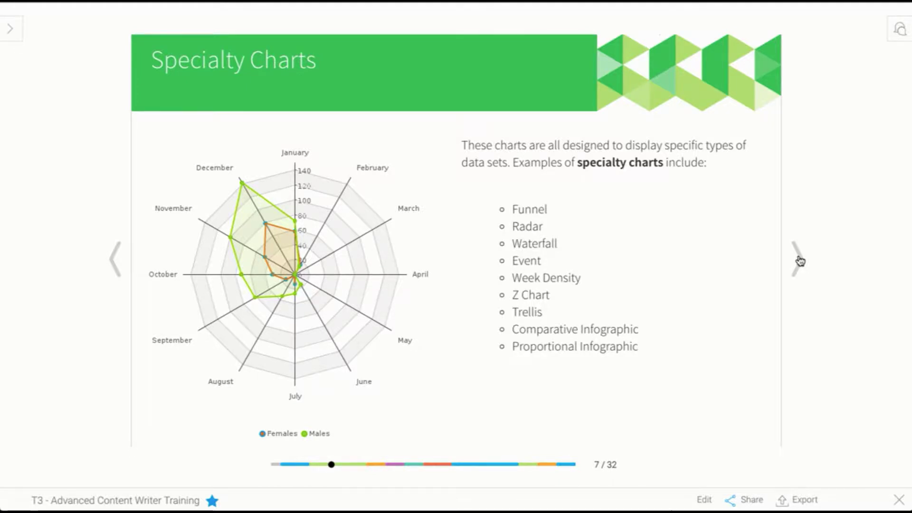
Go to slide 8, Multi-Chart Canvas, and inspect its chart points
{"action": "left_click", "coordinate": [800, 261]}
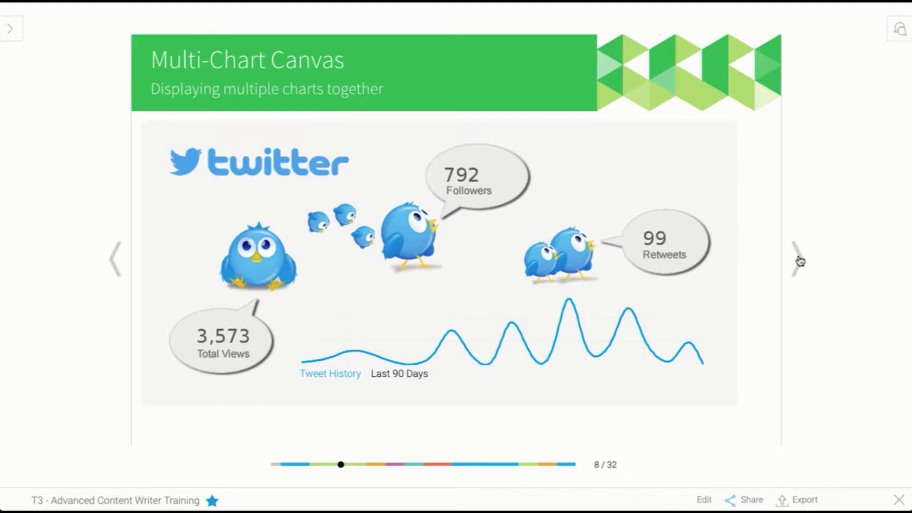
{"action": "mouse_move", "coordinate": [628, 311]}
{"action": "mouse_move", "coordinate": [598, 356]}
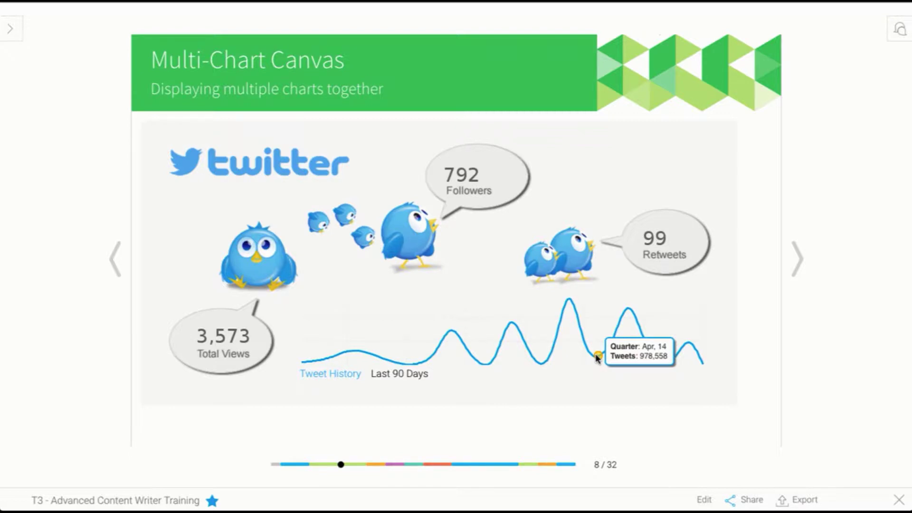
Pass the Maps slide and reach slide 10, Forecasting
{"action": "left_click", "coordinate": [797, 261]}
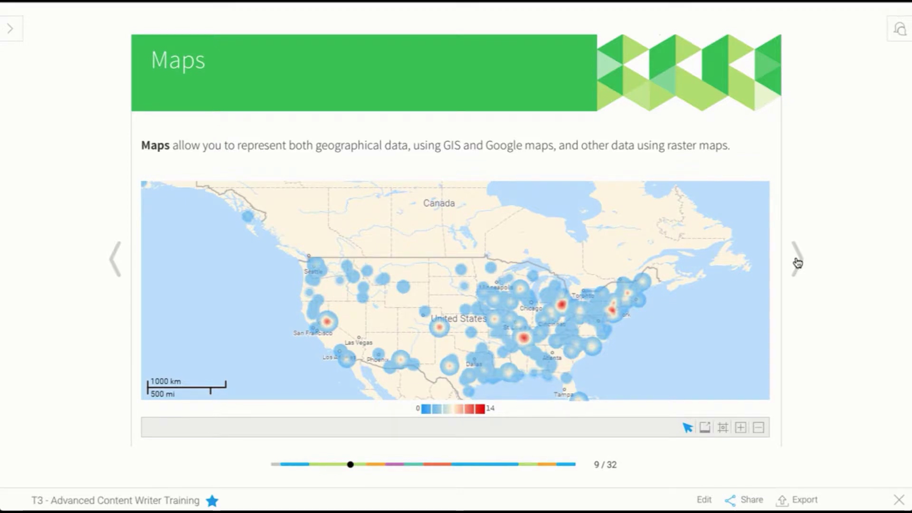
{"action": "left_click", "coordinate": [798, 262]}
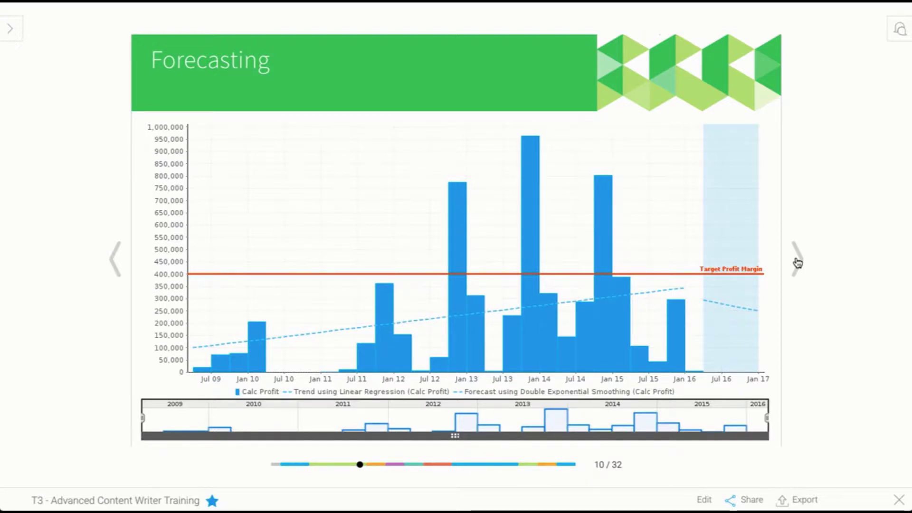
Advance to slide 11, the KPI Reports & Tabs section title
{"action": "left_click", "coordinate": [798, 263]}
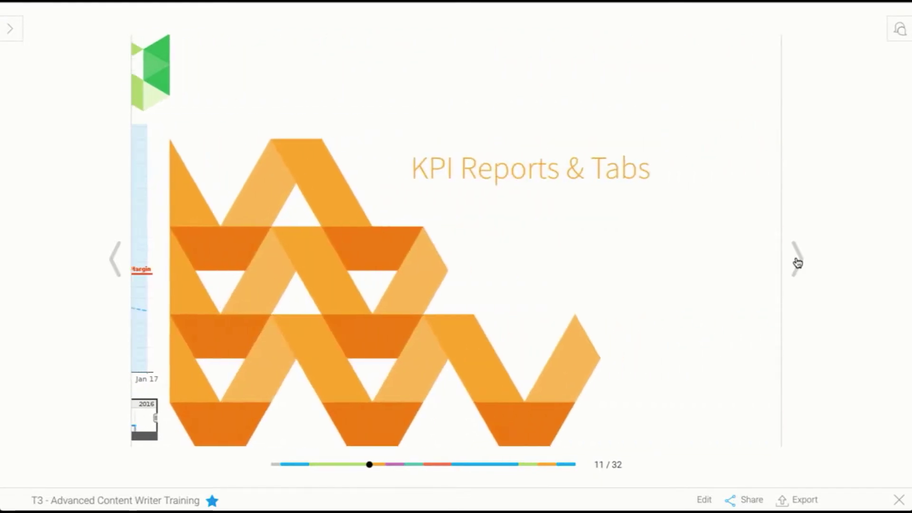
Close the presentation and expand the side menu's Create list of content types
{"action": "left_click", "coordinate": [899, 500]}
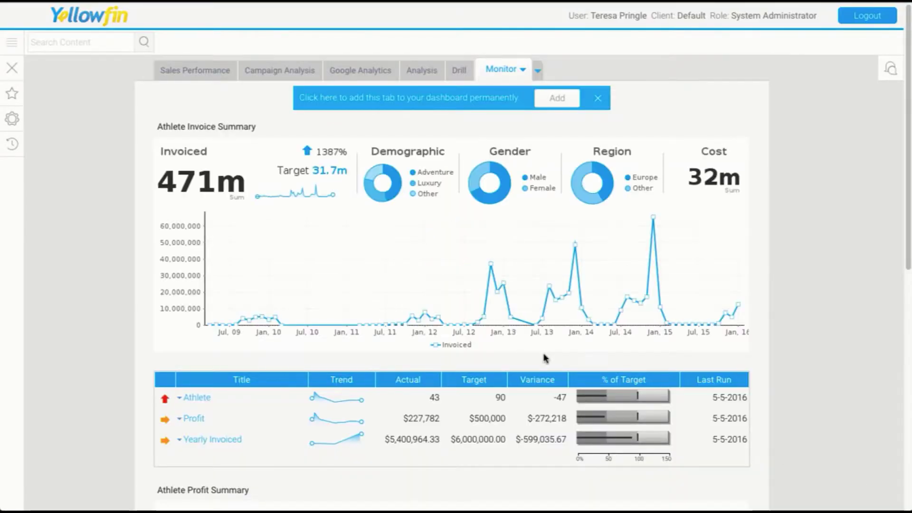
{"action": "left_click", "coordinate": [12, 42]}
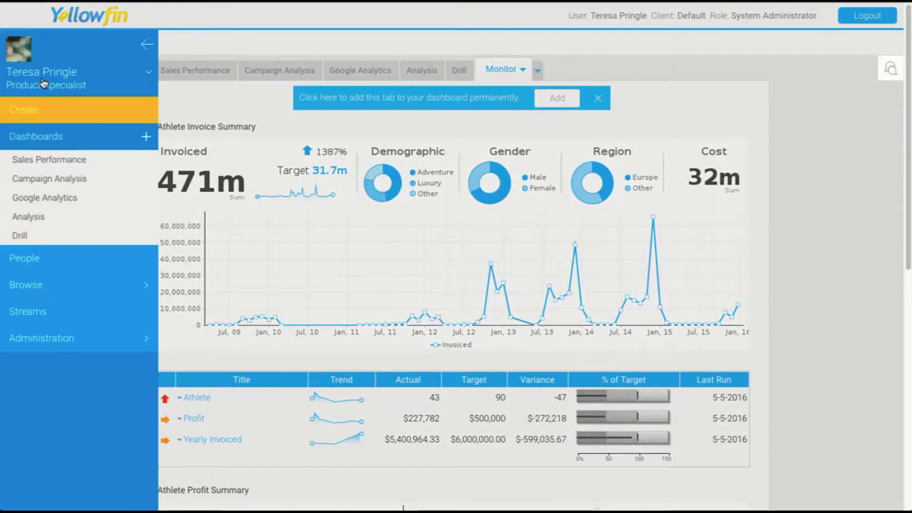
{"action": "left_click", "coordinate": [53, 116]}
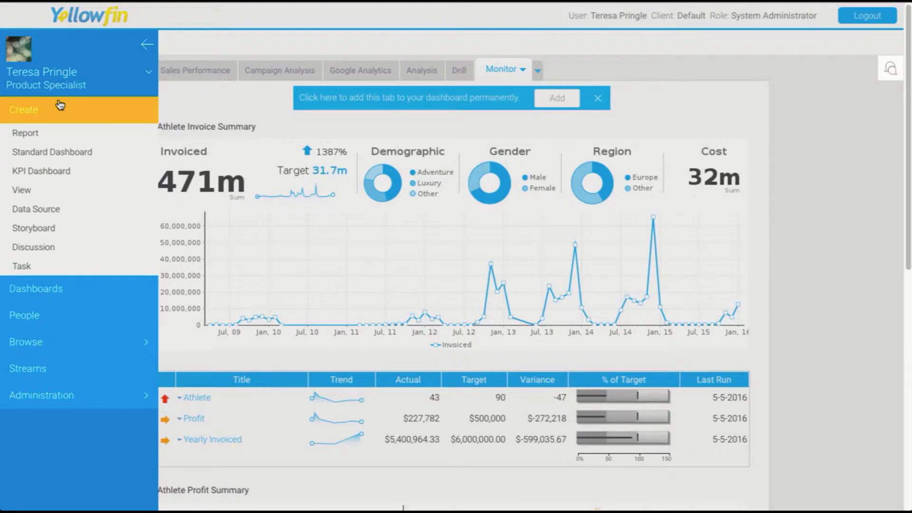
Create a new report based on the Ski Team view
{"action": "left_click", "coordinate": [50, 132]}
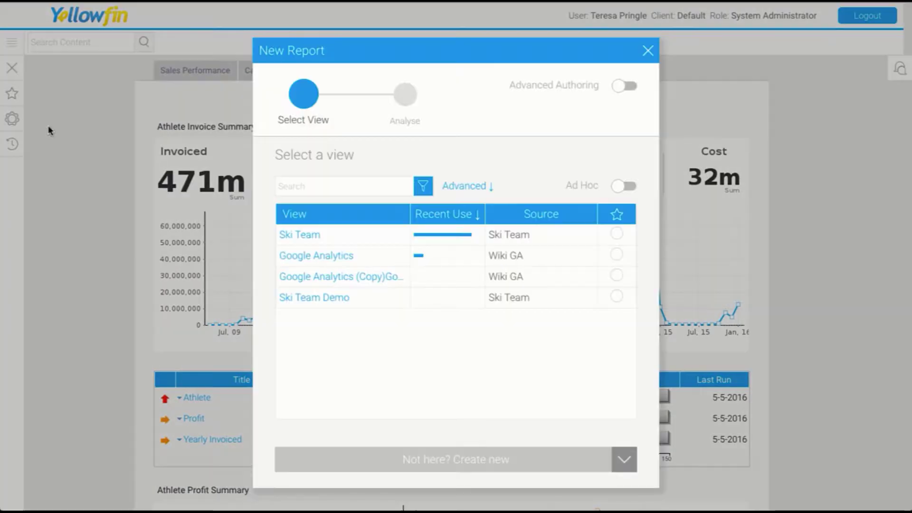
{"action": "mouse_move", "coordinate": [317, 235]}
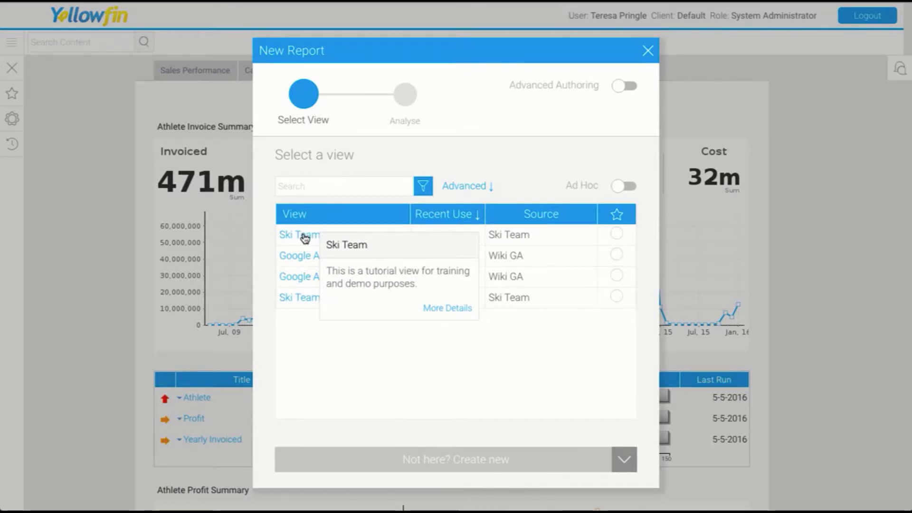
{"action": "left_click", "coordinate": [305, 237]}
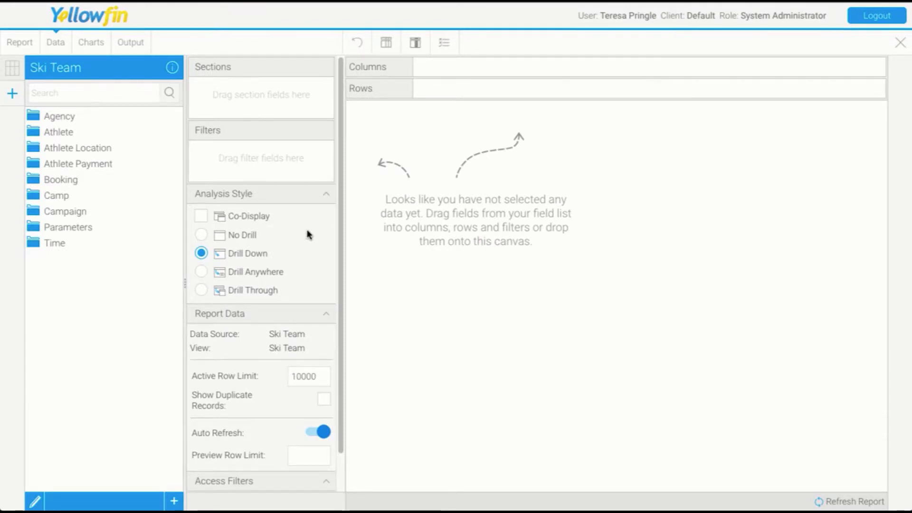
Add Invoiced Date, summed Invoiced Amount and Camp Rating as report columns
{"action": "left_click", "coordinate": [33, 242]}
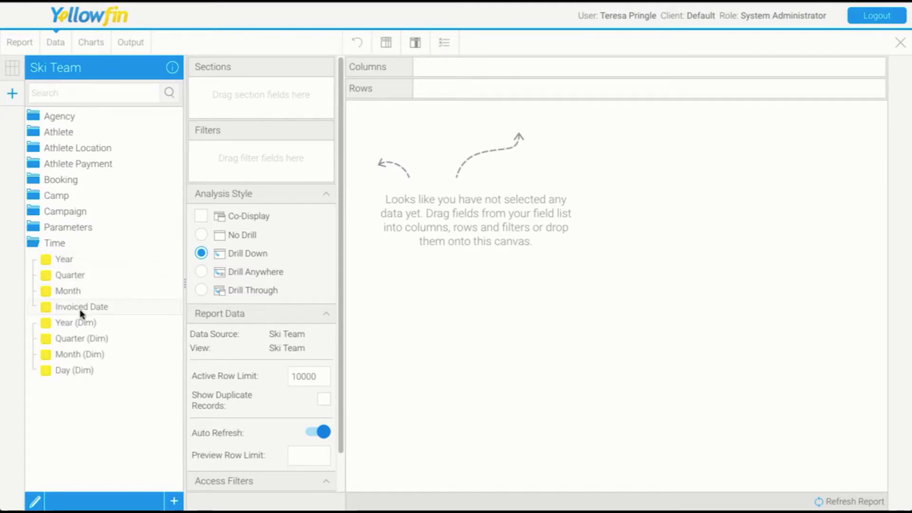
{"action": "mouse_move", "coordinate": [81, 312]}
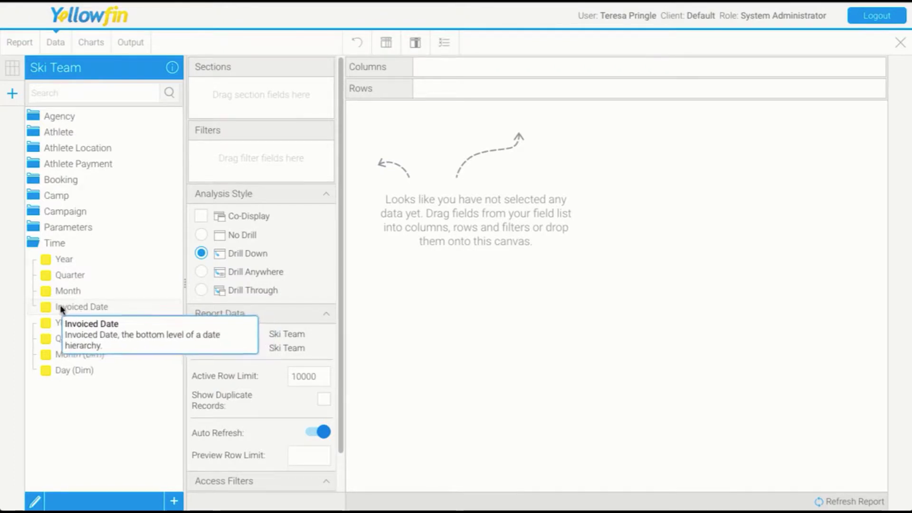
{"action": "left_click_drag", "start_coordinate": [61, 309], "coordinate": [505, 263]}
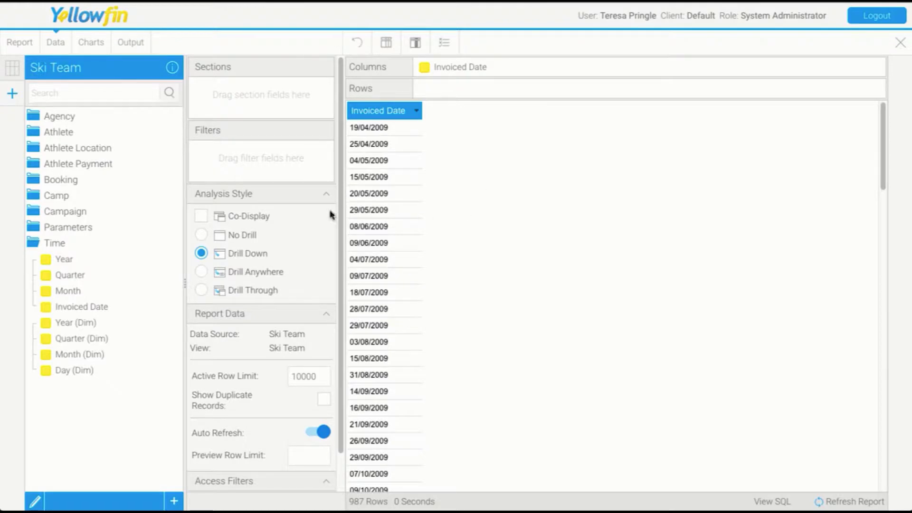
{"action": "left_click", "coordinate": [82, 165]}
{"action": "left_click_drag", "start_coordinate": [73, 179], "coordinate": [479, 204]}
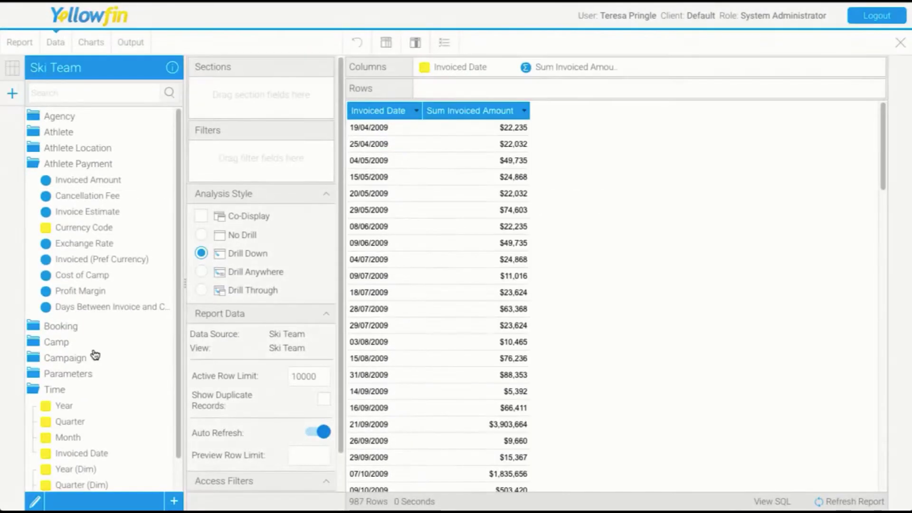
{"action": "left_click", "coordinate": [46, 343]}
{"action": "scroll", "coordinate": [71, 418], "scroll_direction": "down", "scroll_amount": 5}
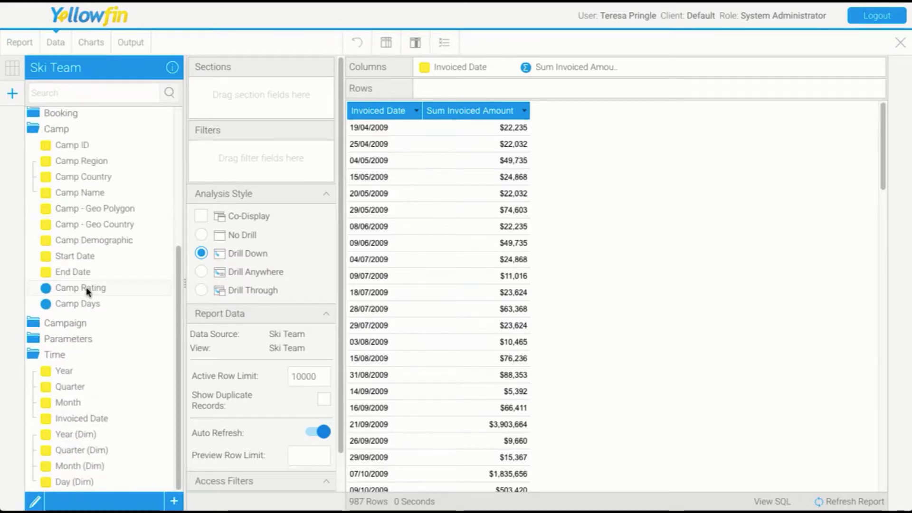
{"action": "left_click_drag", "start_coordinate": [82, 288], "coordinate": [603, 267]}
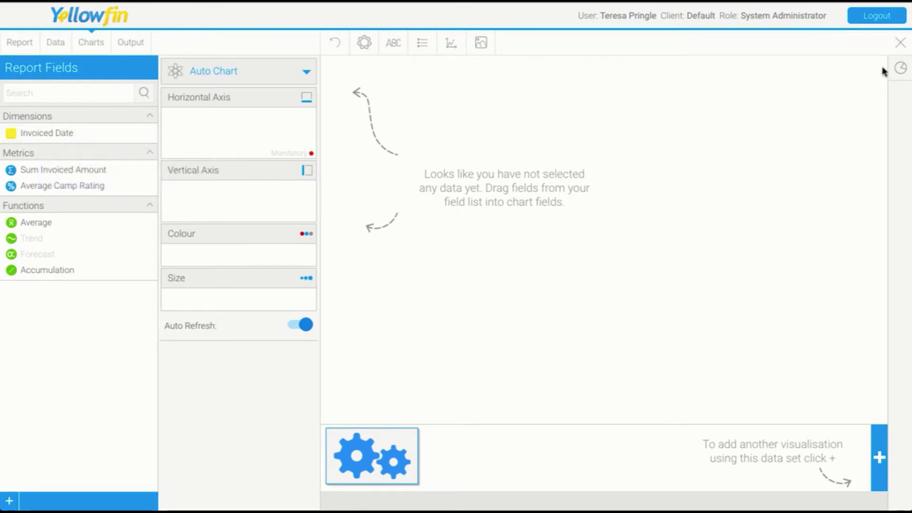
Make a Line chart with Invoiced Date on the horizontal axis and Sum Invoiced Amount on the vertical axis
{"action": "left_click", "coordinate": [900, 69]}
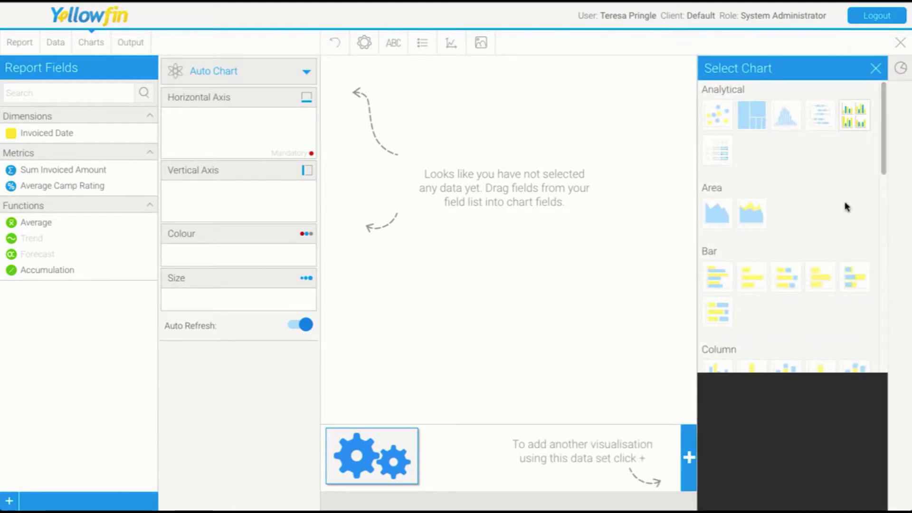
{"action": "scroll", "coordinate": [811, 182], "scroll_direction": "down", "scroll_amount": 1}
{"action": "scroll", "coordinate": [811, 181], "scroll_direction": "down", "scroll_amount": 10}
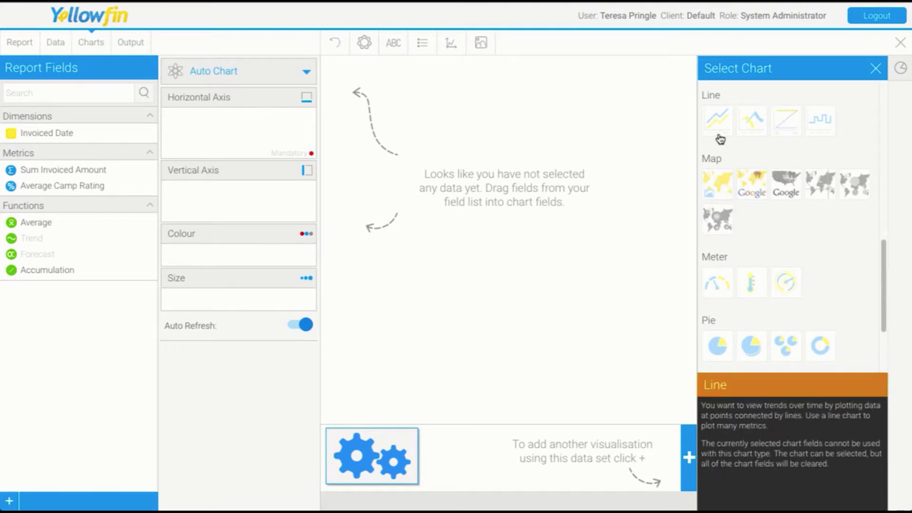
{"action": "left_click", "coordinate": [717, 125]}
{"action": "left_click", "coordinate": [875, 68]}
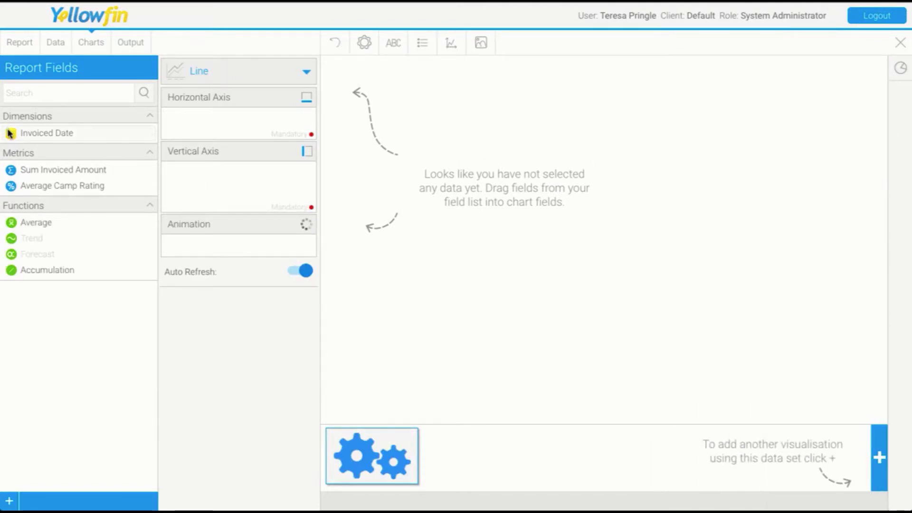
{"action": "mouse_move", "coordinate": [9, 133]}
{"action": "left_mouse_down"}
{"action": "mouse_move", "coordinate": [163, 135]}
{"action": "mouse_move", "coordinate": [188, 118]}
{"action": "left_mouse_up"}
{"action": "left_click_drag", "start_coordinate": [48, 171], "coordinate": [204, 183]}
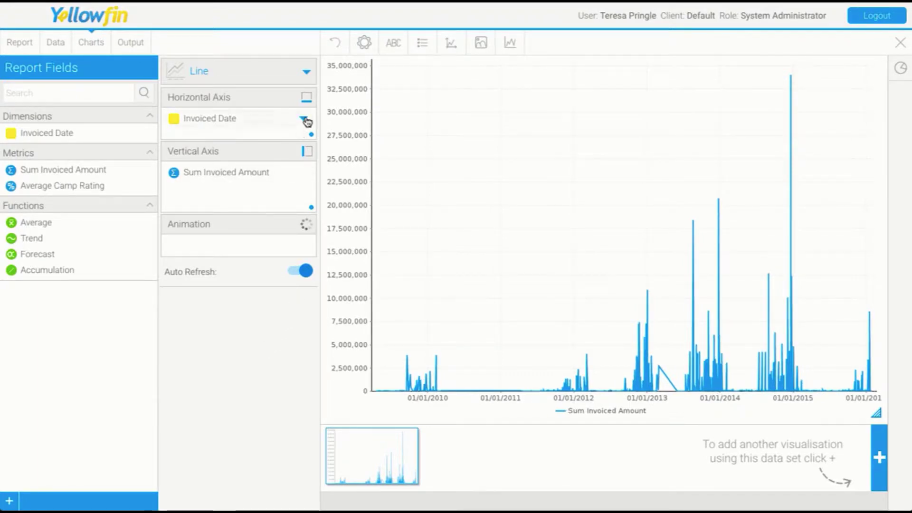
Set Time Series to Off for the Invoiced Date axis field
{"action": "left_click", "coordinate": [304, 119]}
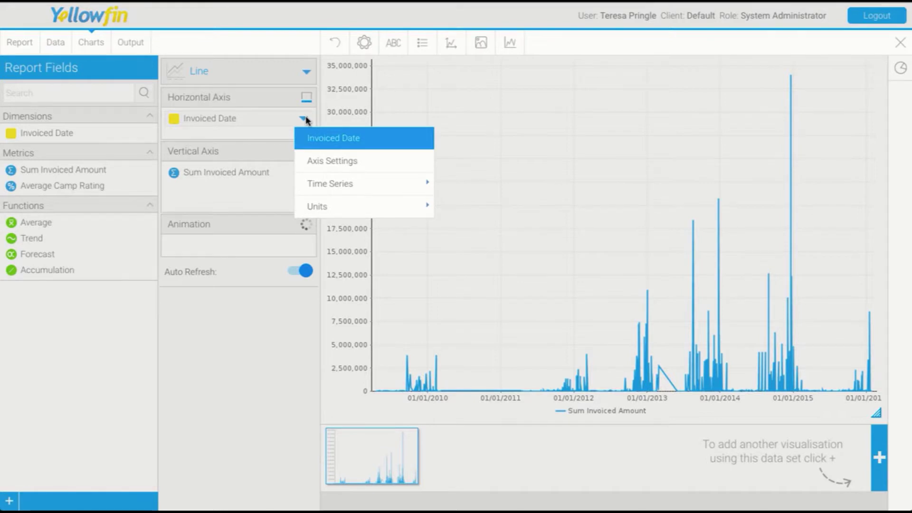
{"action": "mouse_move", "coordinate": [331, 193]}
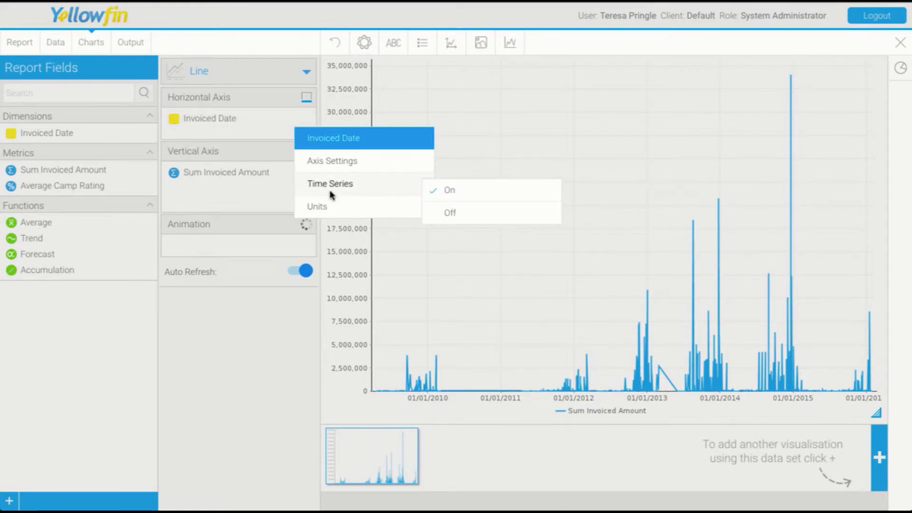
{"action": "left_click", "coordinate": [454, 213]}
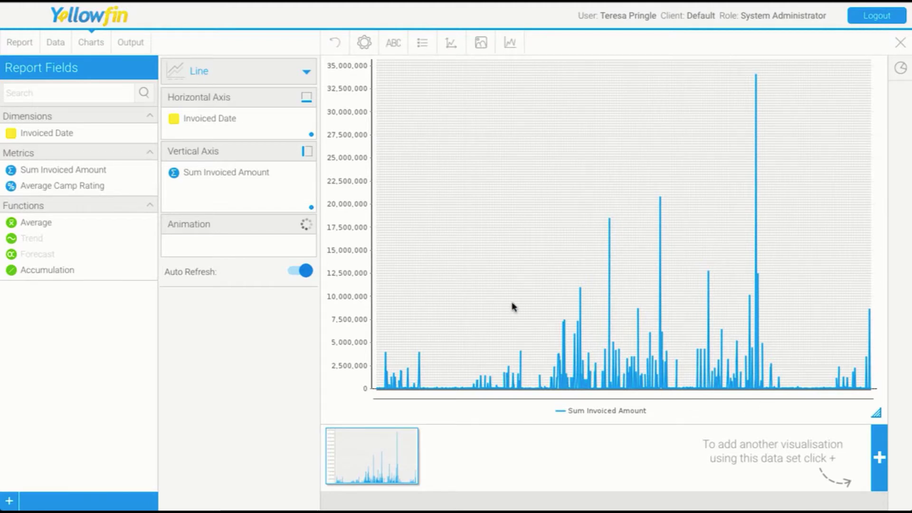
Set Time Series back to On for the Invoiced Date field to restore dated labels
{"action": "left_click", "coordinate": [308, 124]}
{"action": "mouse_move", "coordinate": [319, 204]}
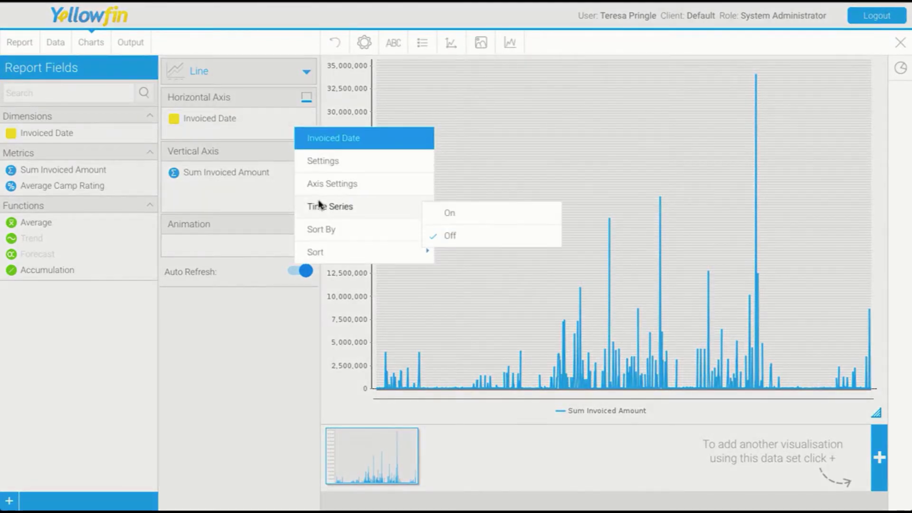
{"action": "left_click", "coordinate": [450, 214]}
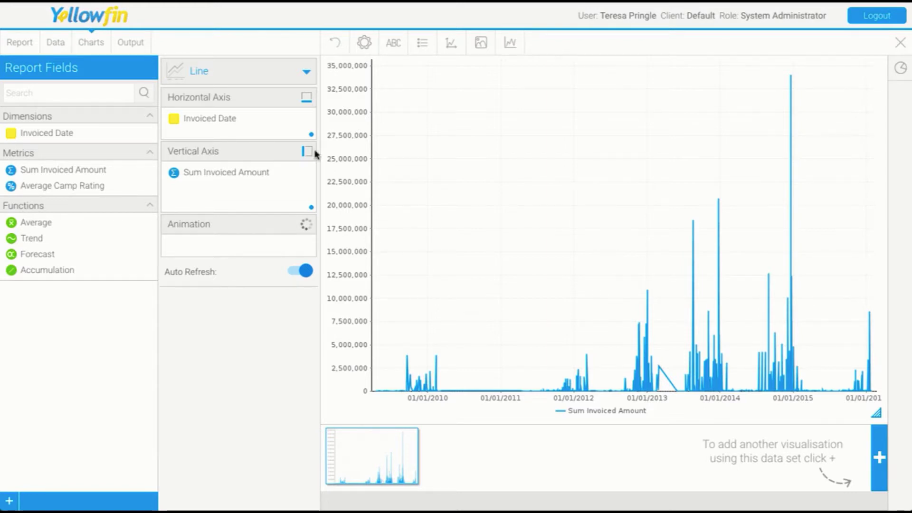
Set the Invoiced Date axis units to Month
{"action": "left_click", "coordinate": [303, 120]}
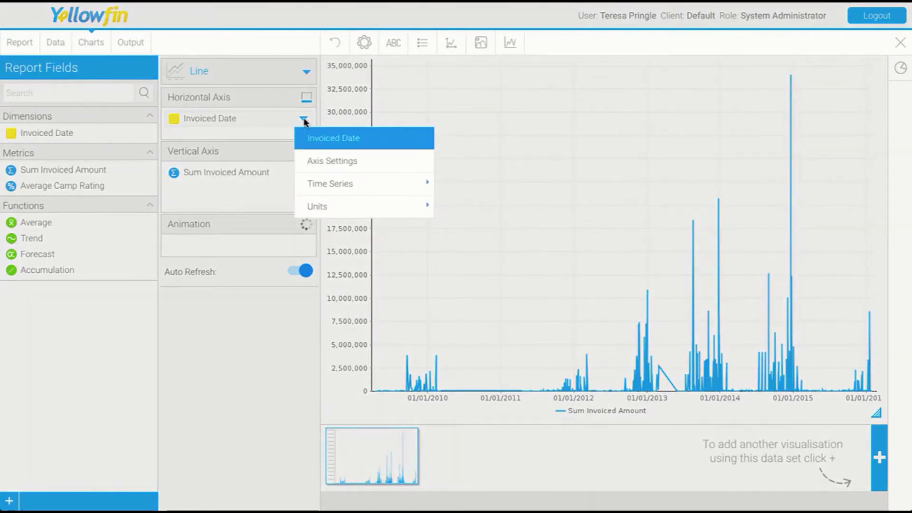
{"action": "mouse_move", "coordinate": [343, 206]}
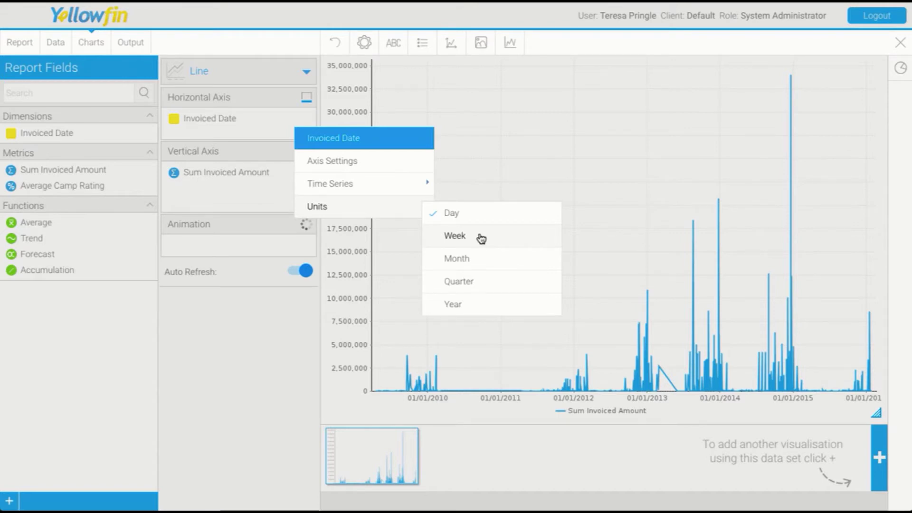
{"action": "left_click", "coordinate": [480, 258]}
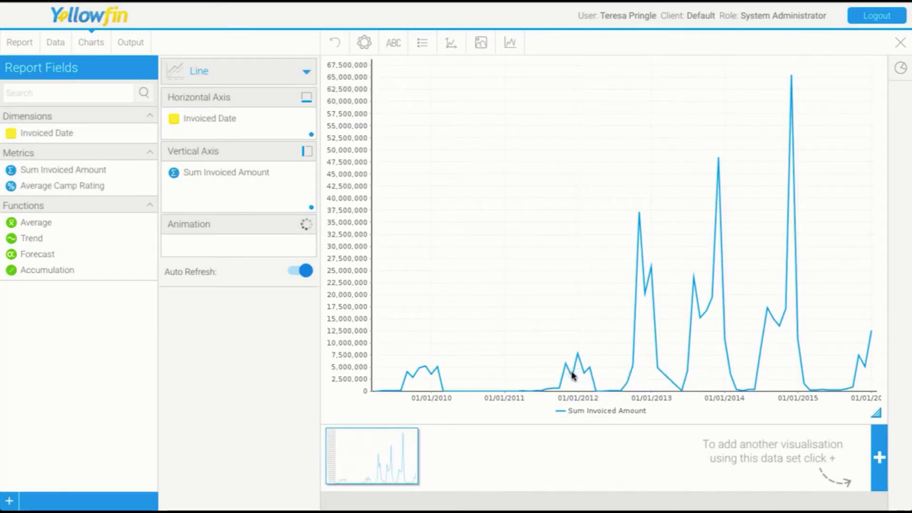
Try Year units for Invoiced Date, then switch the units back to Month
{"action": "mouse_move", "coordinate": [578, 355]}
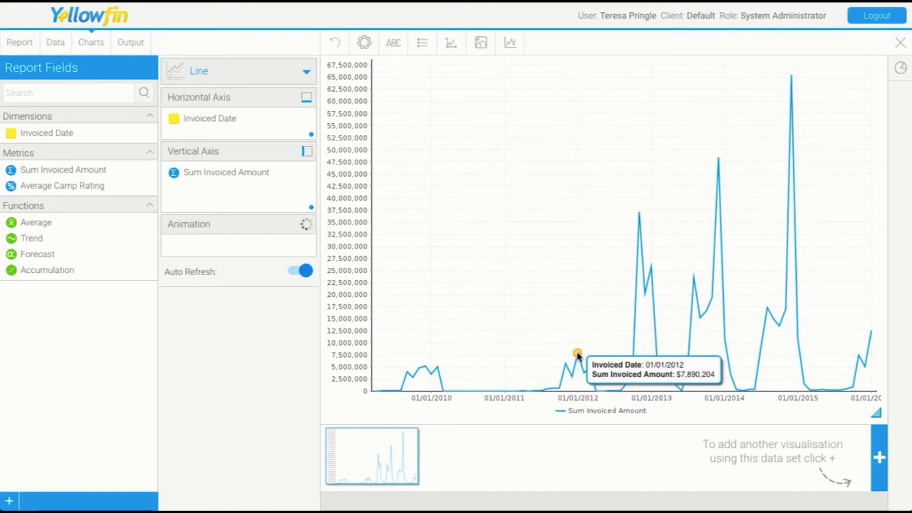
{"action": "mouse_move", "coordinate": [589, 371]}
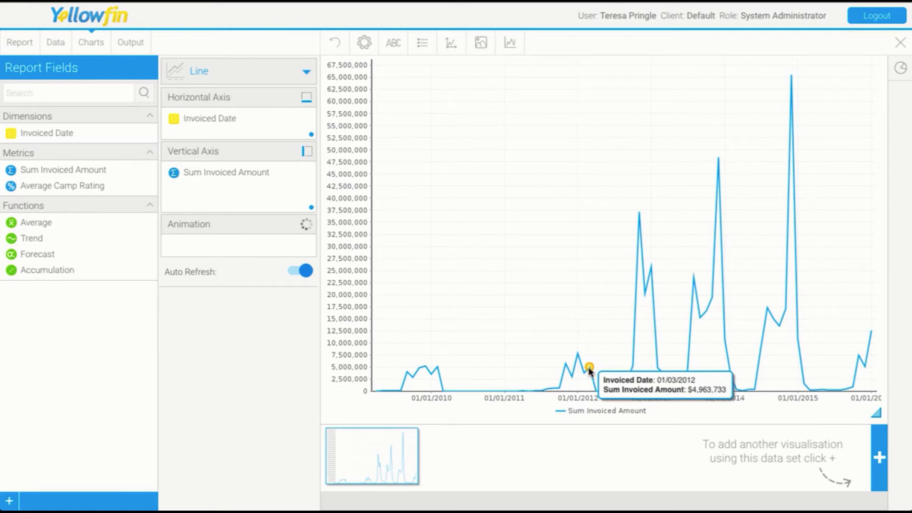
{"action": "left_click", "coordinate": [307, 122]}
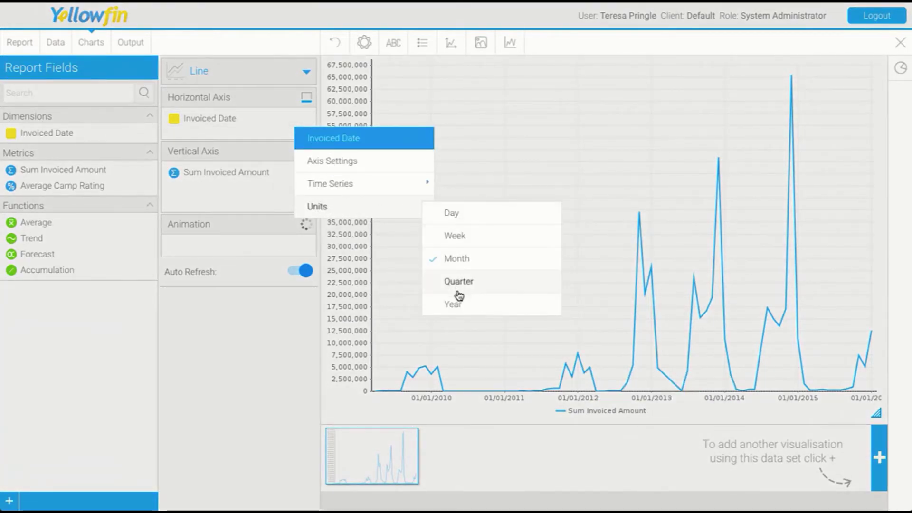
{"action": "left_click", "coordinate": [457, 306]}
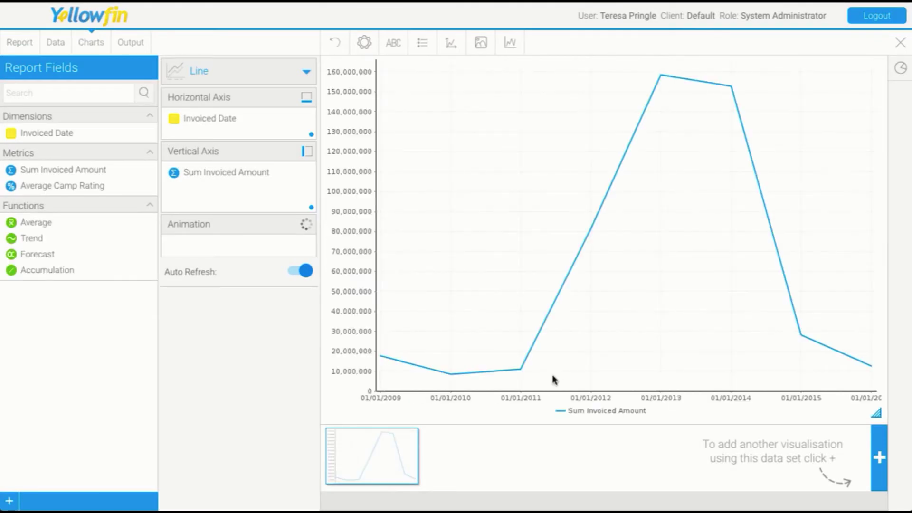
{"action": "left_click", "coordinate": [306, 119]}
{"action": "mouse_move", "coordinate": [321, 192]}
{"action": "mouse_move", "coordinate": [340, 206]}
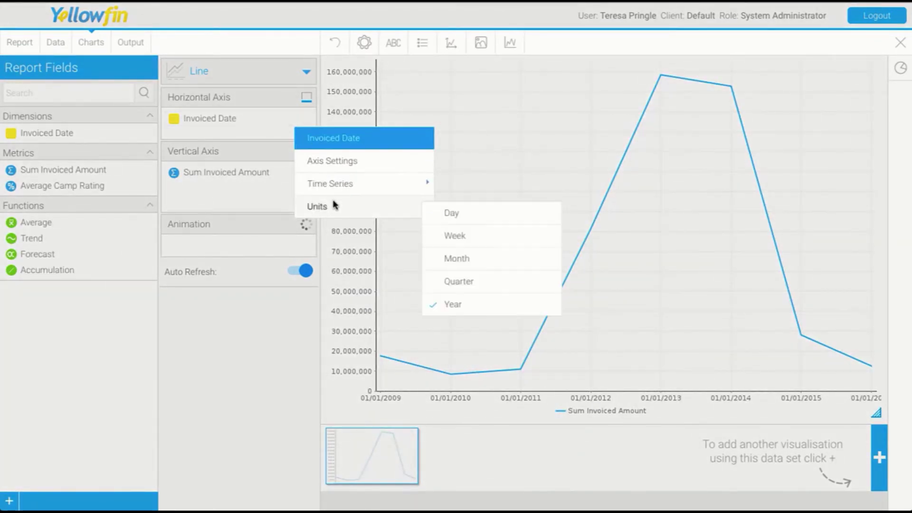
{"action": "left_click", "coordinate": [470, 259]}
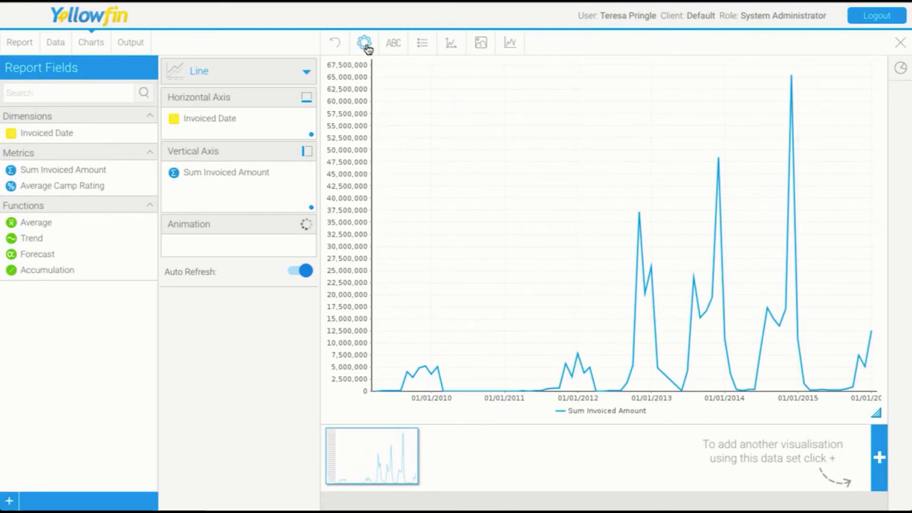
Turn on Visible Unit Selection and Date Slider under the chart's Interaction settings, then close them
{"action": "left_click", "coordinate": [364, 43]}
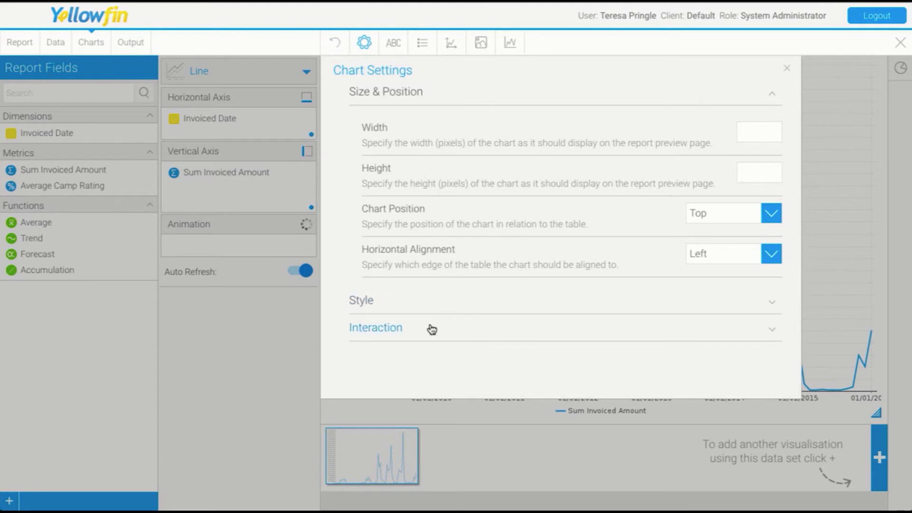
{"action": "left_click", "coordinate": [426, 333]}
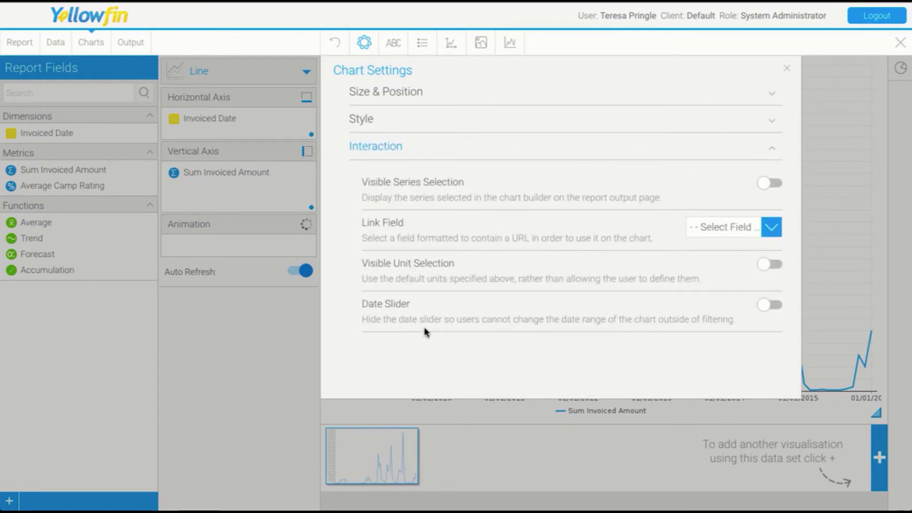
{"action": "left_click", "coordinate": [775, 271]}
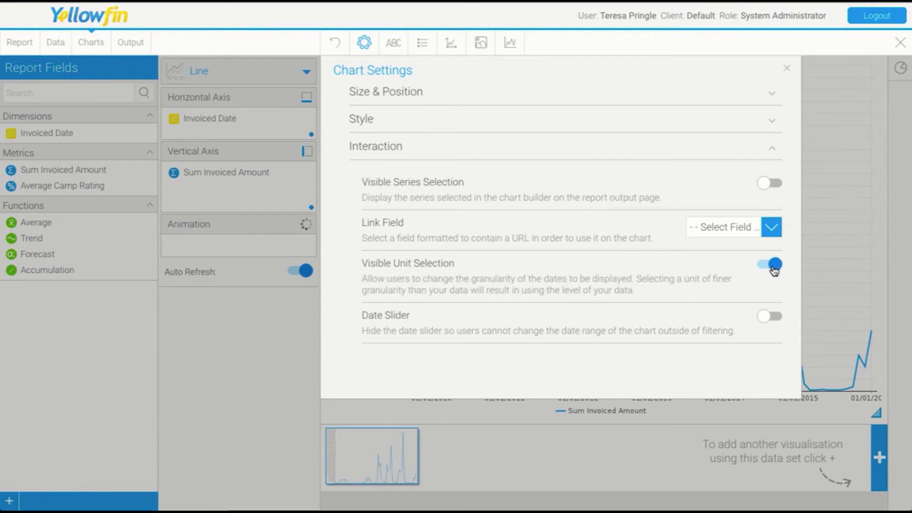
{"action": "left_click", "coordinate": [773, 317]}
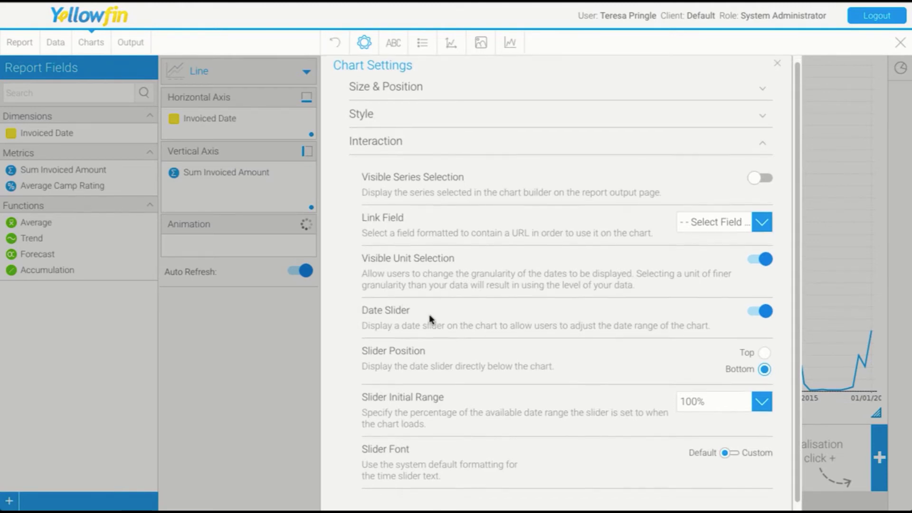
{"action": "scroll", "coordinate": [430, 317], "scroll_direction": "down", "scroll_amount": 1}
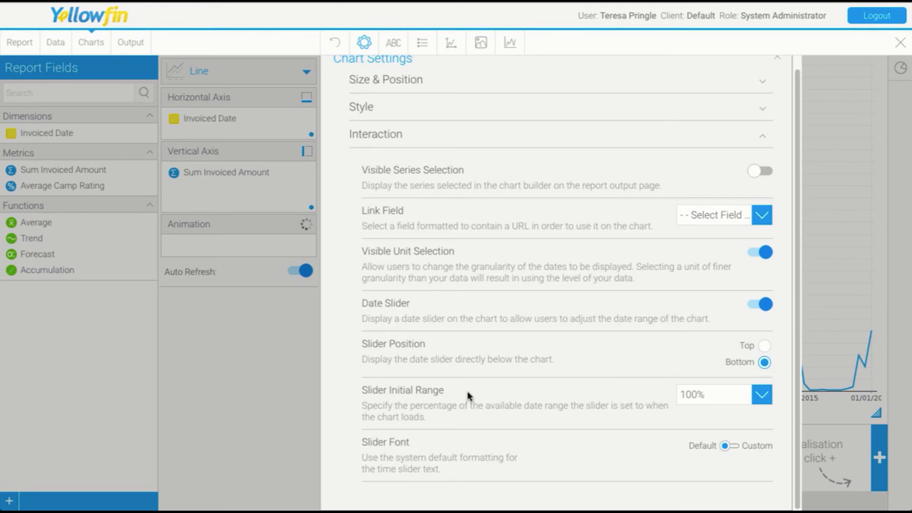
{"action": "left_click", "coordinate": [778, 60]}
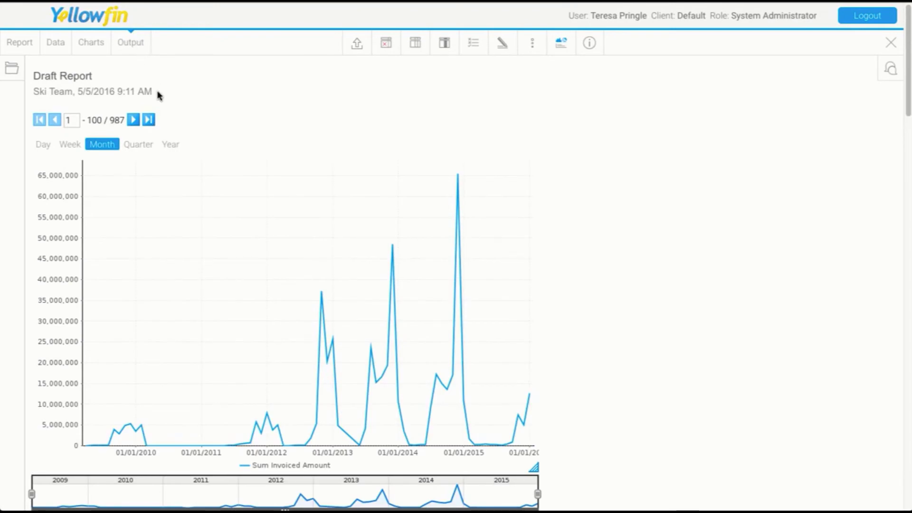
Preview the report chart at Quarter, Month and Week units
{"action": "left_click", "coordinate": [134, 144]}
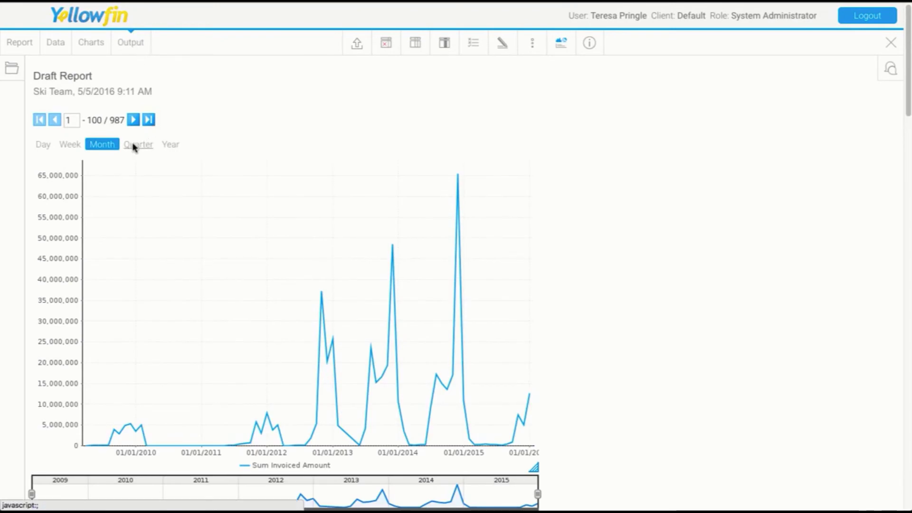
{"action": "left_click", "coordinate": [103, 146]}
{"action": "left_click", "coordinate": [76, 146]}
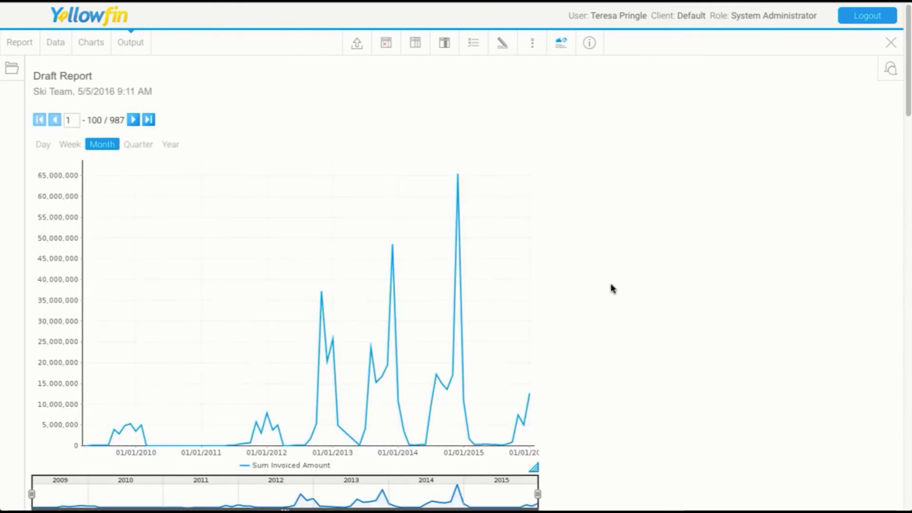
Drag the date slider handles to limit the range to 2014 and view it by Week
{"action": "scroll", "coordinate": [608, 296], "scroll_direction": "down", "scroll_amount": 2}
{"action": "left_click_drag", "start_coordinate": [33, 387], "coordinate": [313, 387]}
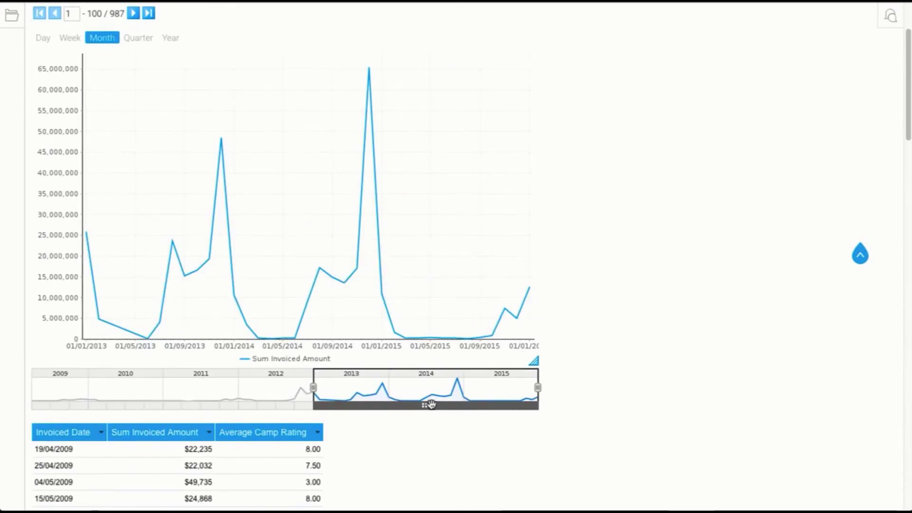
{"action": "left_click_drag", "start_coordinate": [428, 405], "coordinate": [293, 408]}
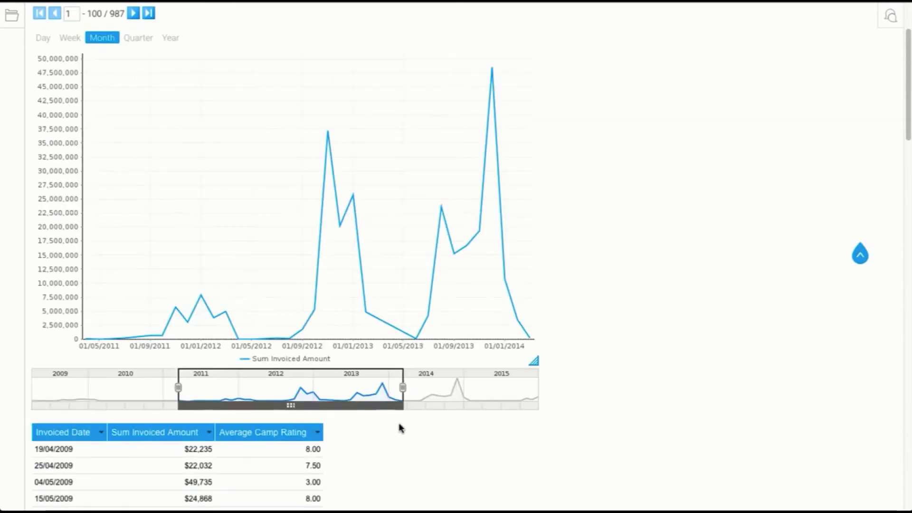
{"action": "left_click", "coordinate": [429, 386]}
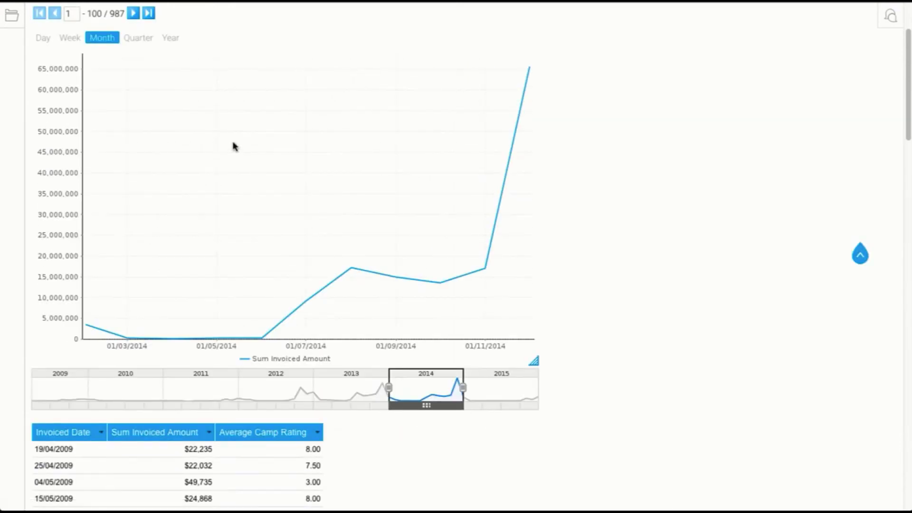
{"action": "left_click", "coordinate": [71, 38]}
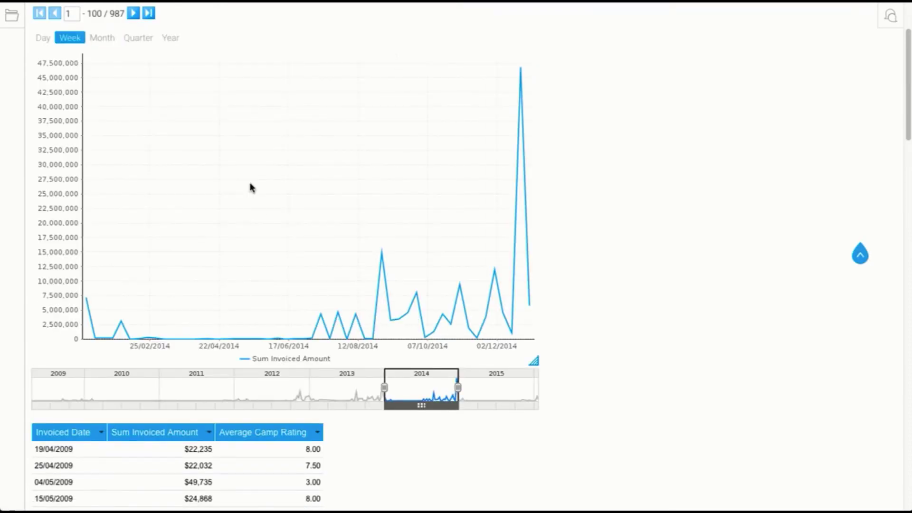
{"action": "scroll", "coordinate": [267, 187], "scroll_direction": "up", "scroll_amount": 3}
Set the report's Analysis Style to No Drill and go back to the chart builder
{"action": "left_click", "coordinate": [56, 42]}
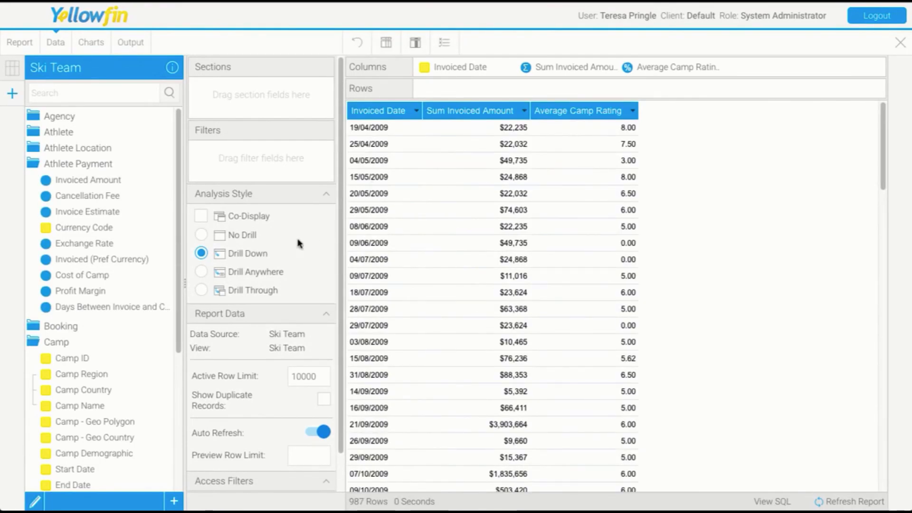
{"action": "left_click", "coordinate": [201, 235]}
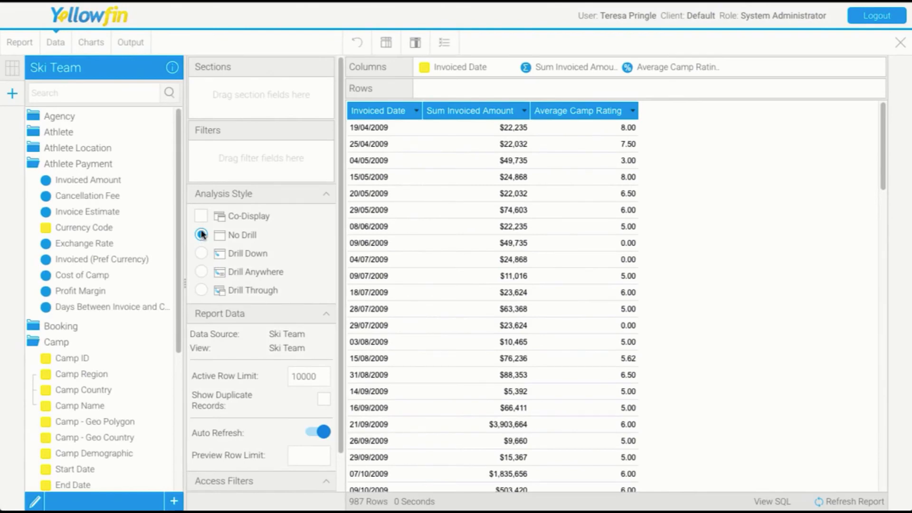
{"action": "left_click", "coordinate": [89, 42]}
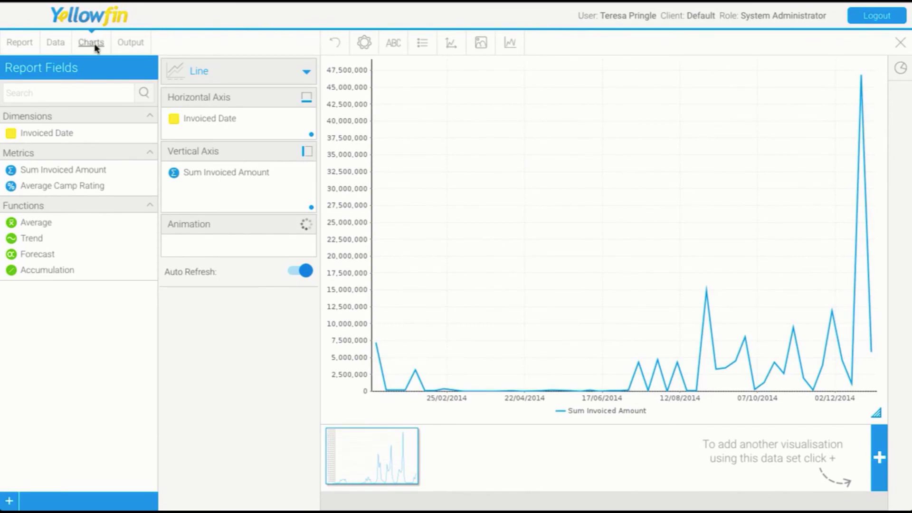
Switch on Yearly Comparison under Time Format in the chart settings and apply it
{"action": "left_click", "coordinate": [366, 43]}
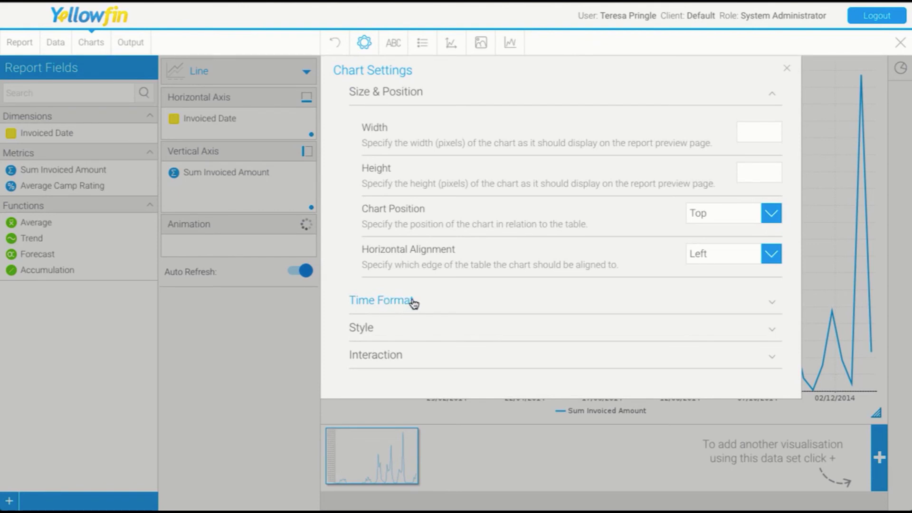
{"action": "left_click", "coordinate": [407, 304]}
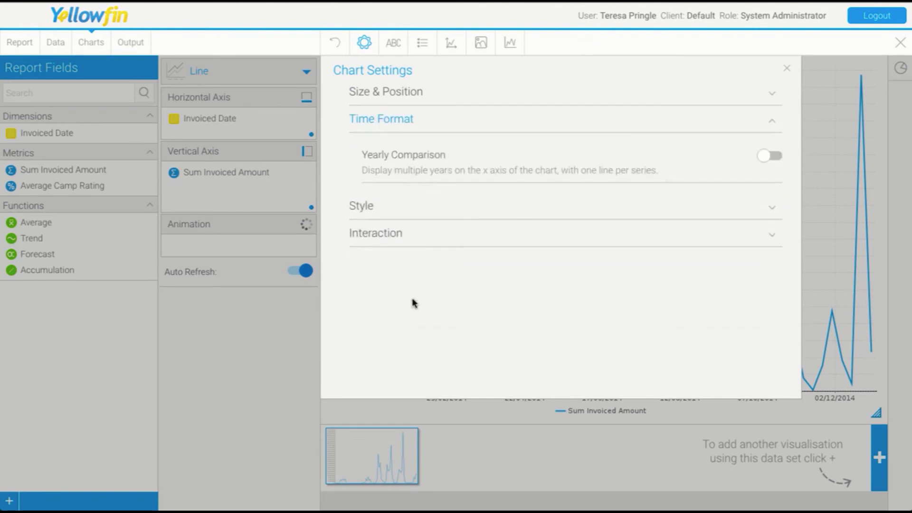
{"action": "left_click", "coordinate": [779, 163]}
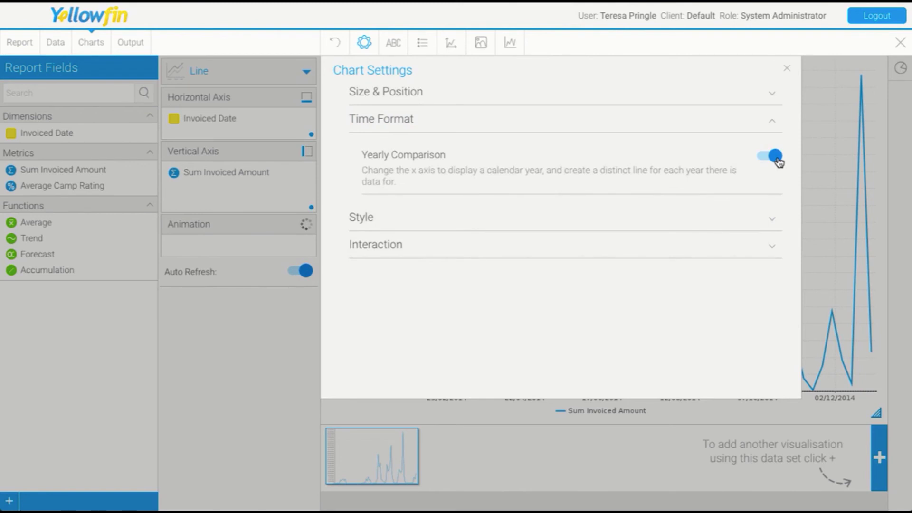
{"action": "left_click", "coordinate": [787, 69]}
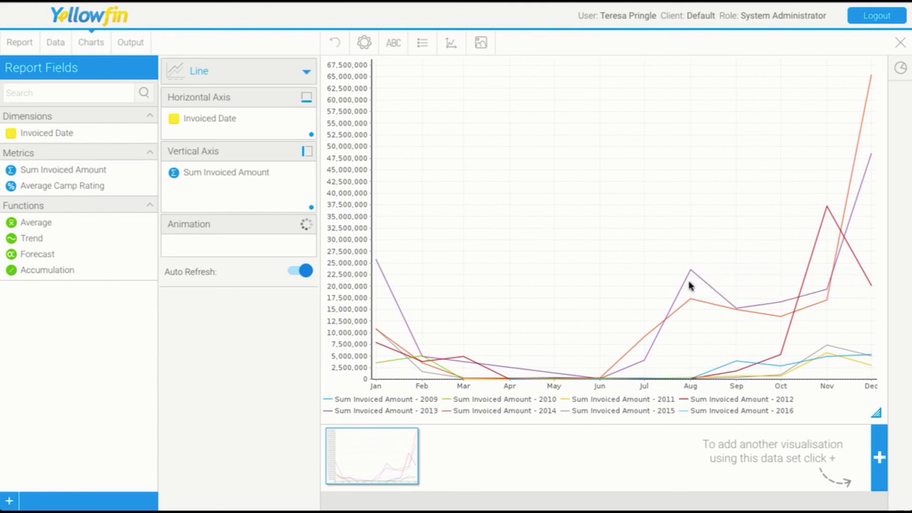
Read the August Sum Invoiced Amount tooltips for 2013–2015, e.g. 23,583,811.7 in 2013
{"action": "mouse_move", "coordinate": [691, 379]}
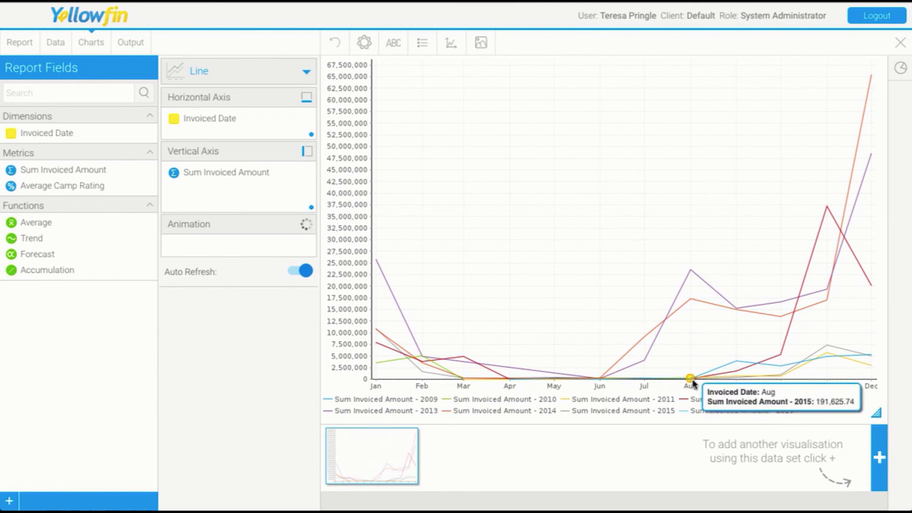
{"action": "mouse_move", "coordinate": [691, 303]}
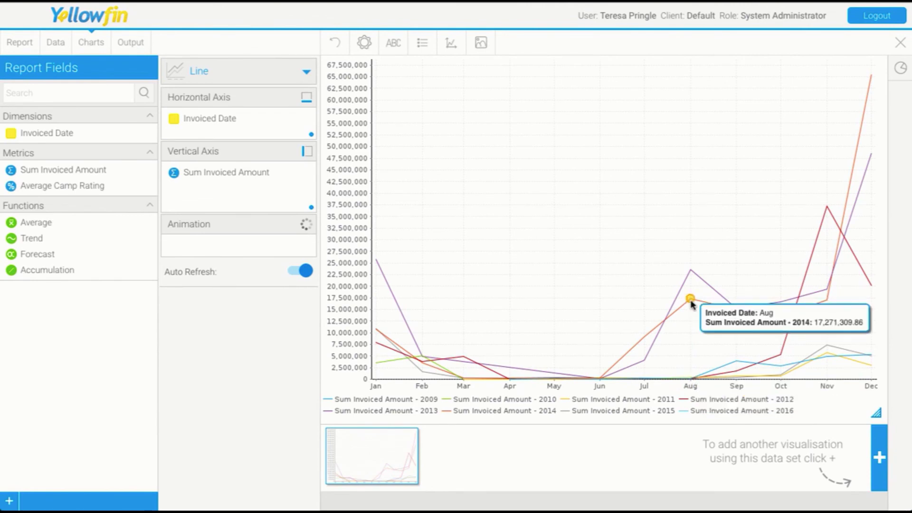
{"action": "mouse_move", "coordinate": [691, 272]}
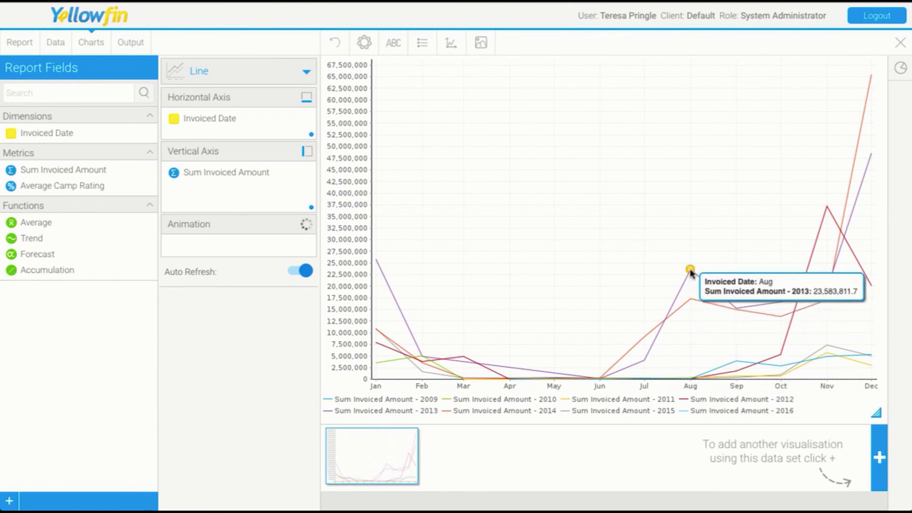